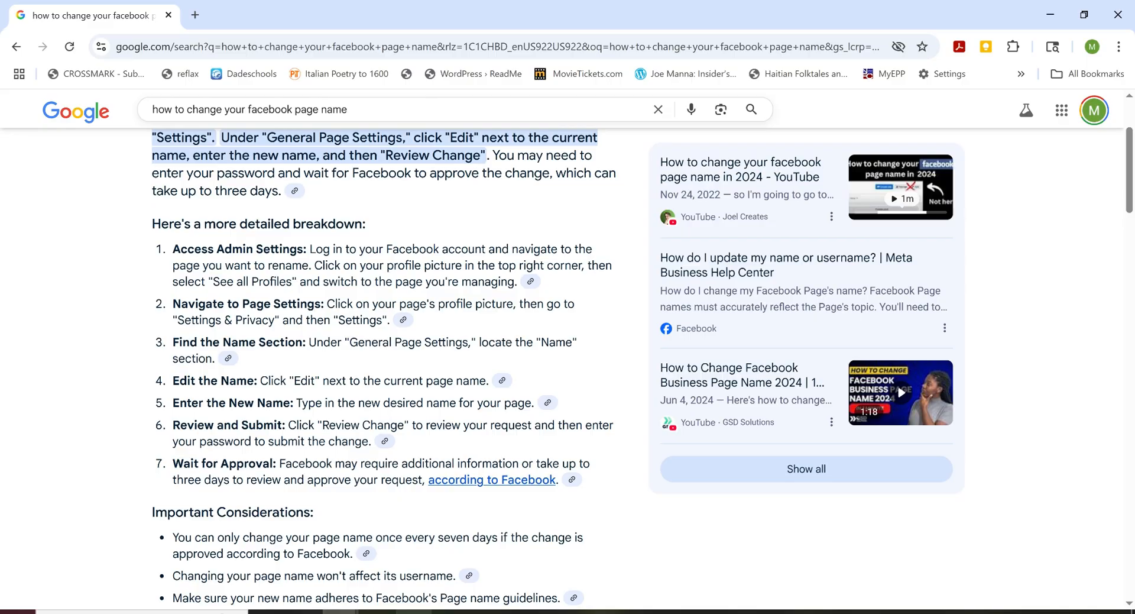
Switch to the Facebook settings window and look through the whole Settings & privacy list for General Page settings.
mouse_move(348, 609)
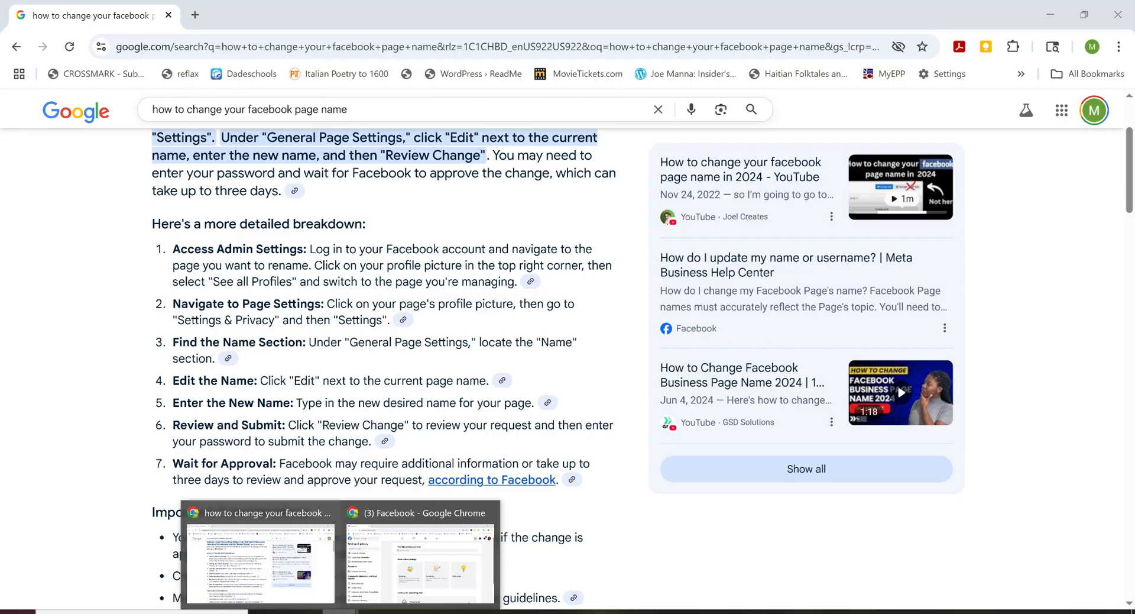
click(367, 582)
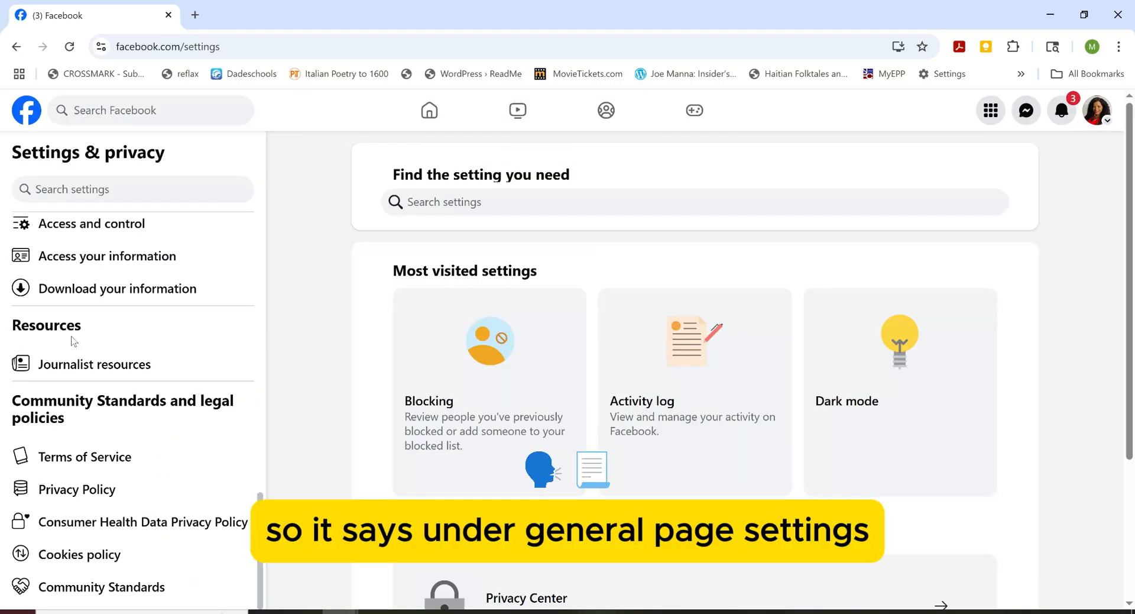
scroll(55, 255, up, 8)
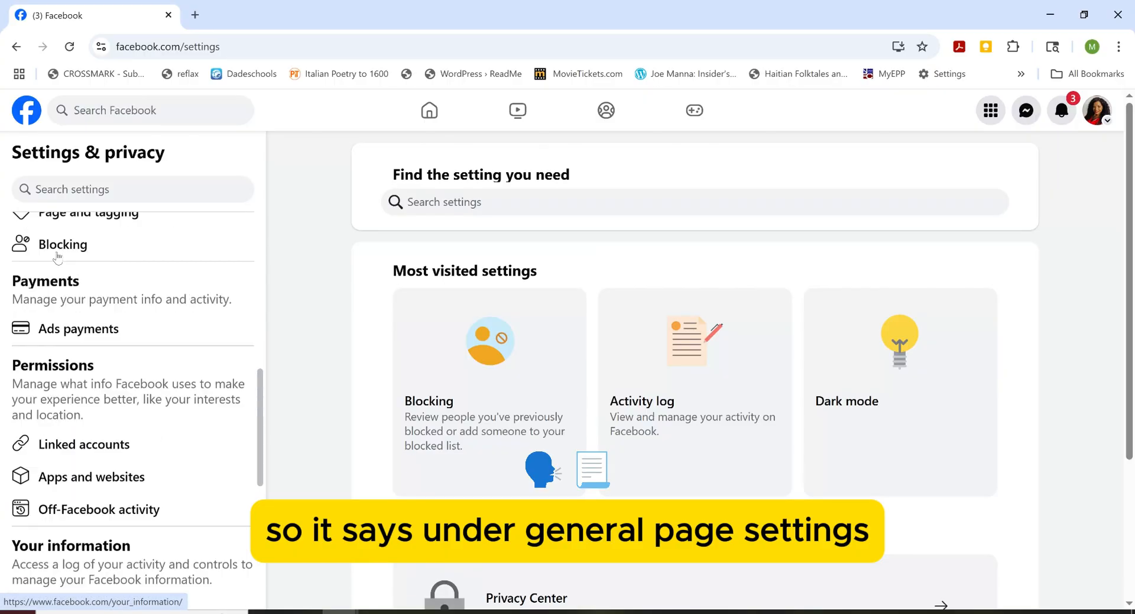
scroll(55, 253, up, 6)
scroll(58, 337, down, 3)
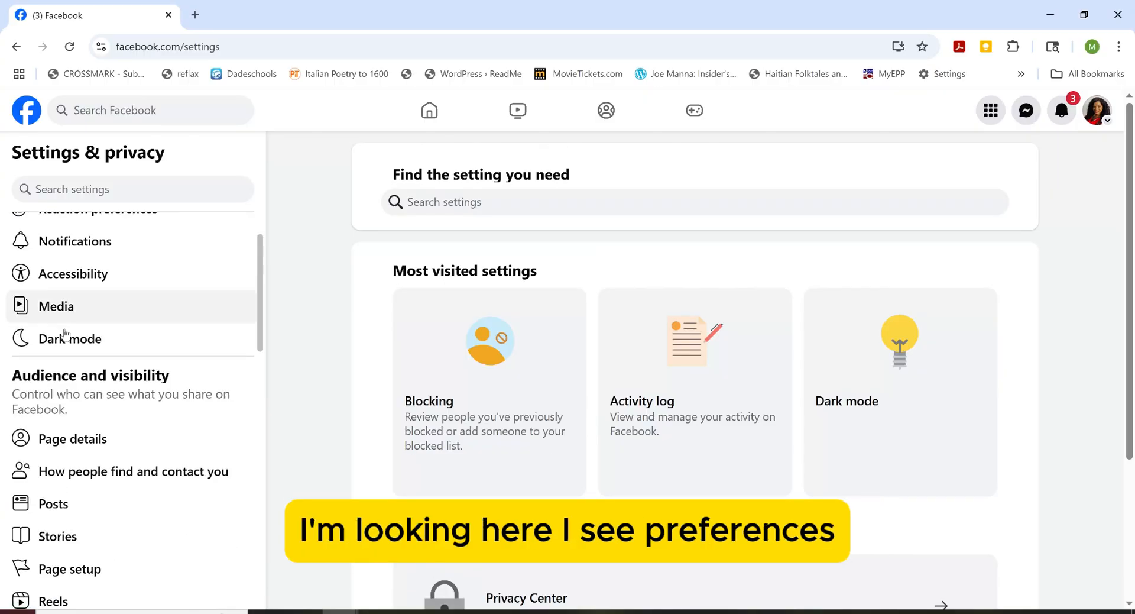
scroll(77, 322, down, 4)
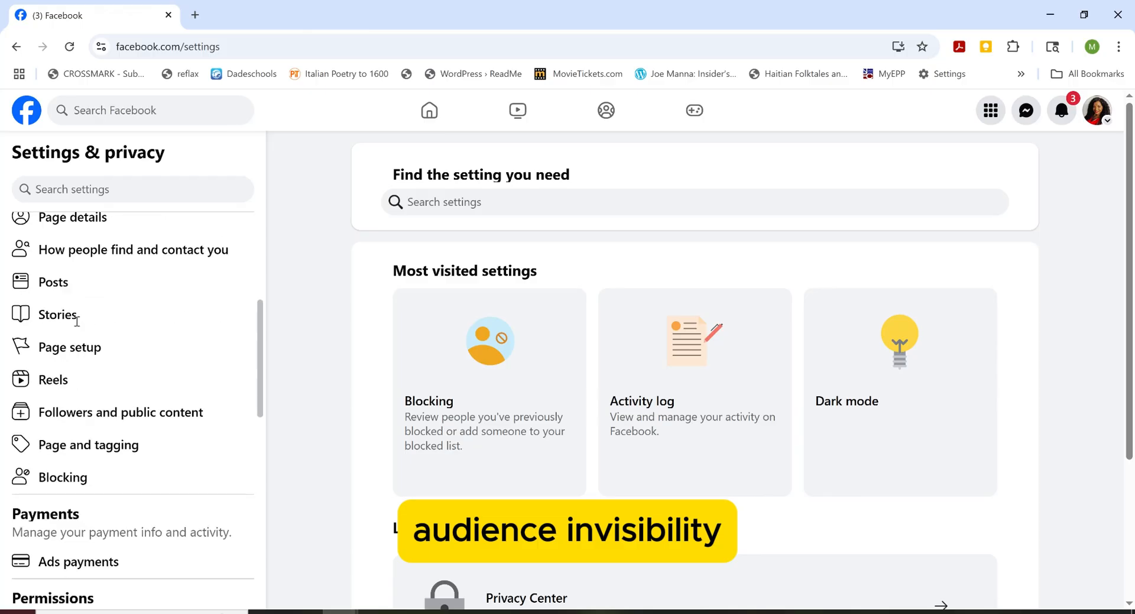
scroll(63, 431, down, 5)
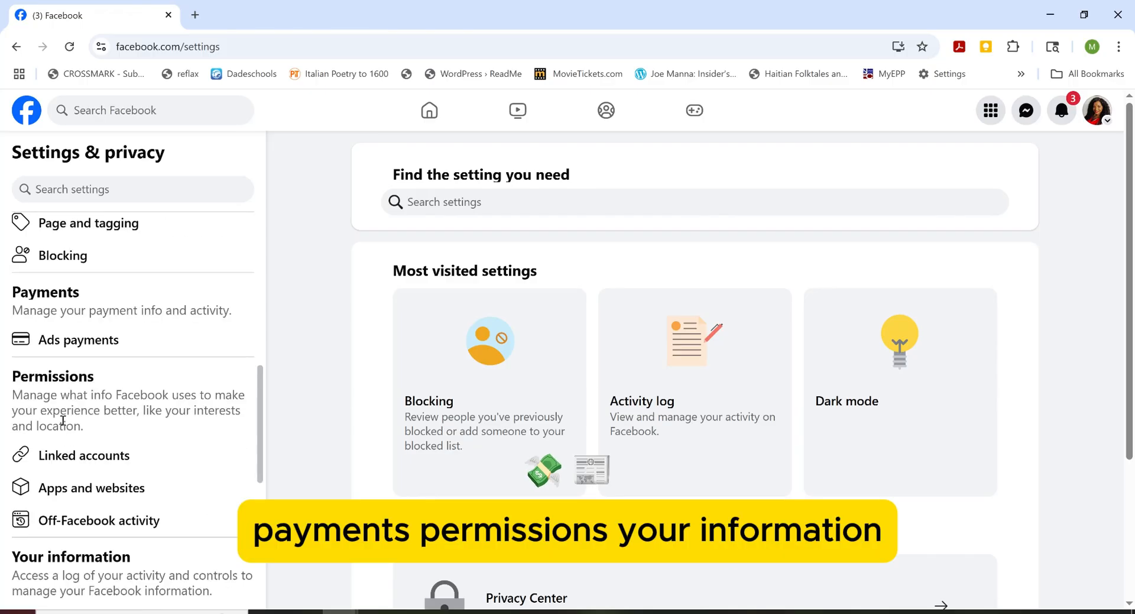
scroll(65, 410, down, 4)
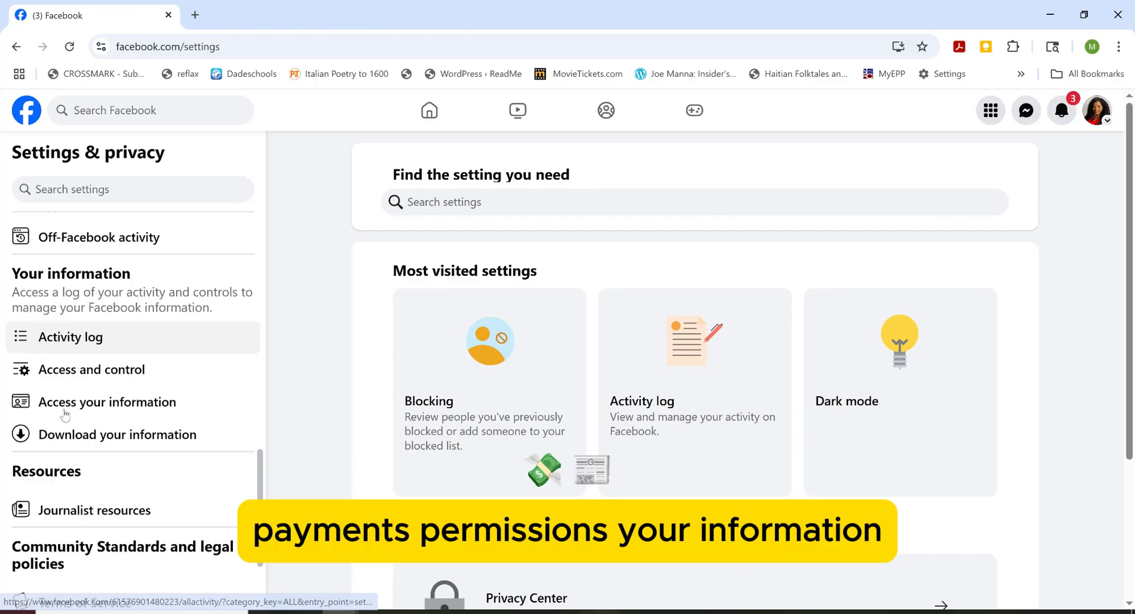
scroll(64, 413, down, 1)
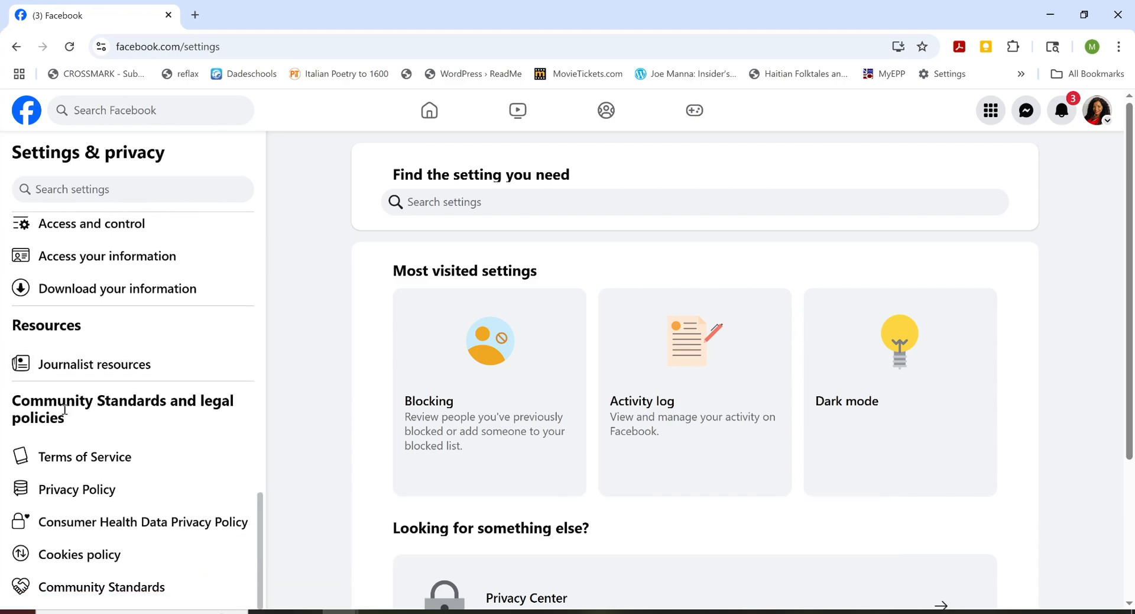
scroll(64, 409, up, 3)
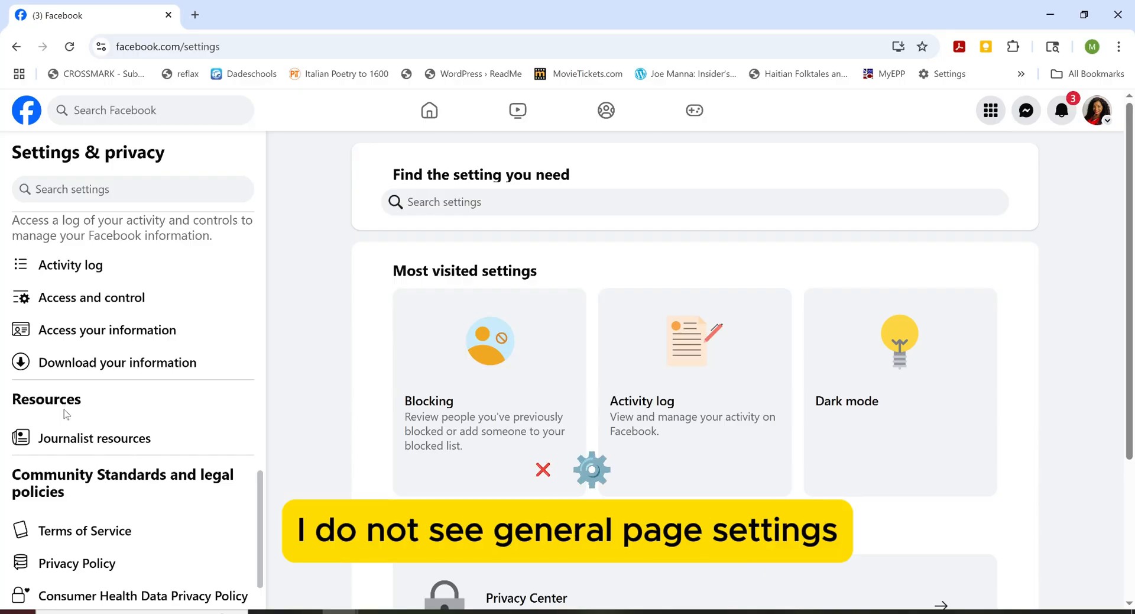
scroll(65, 413, up, 8)
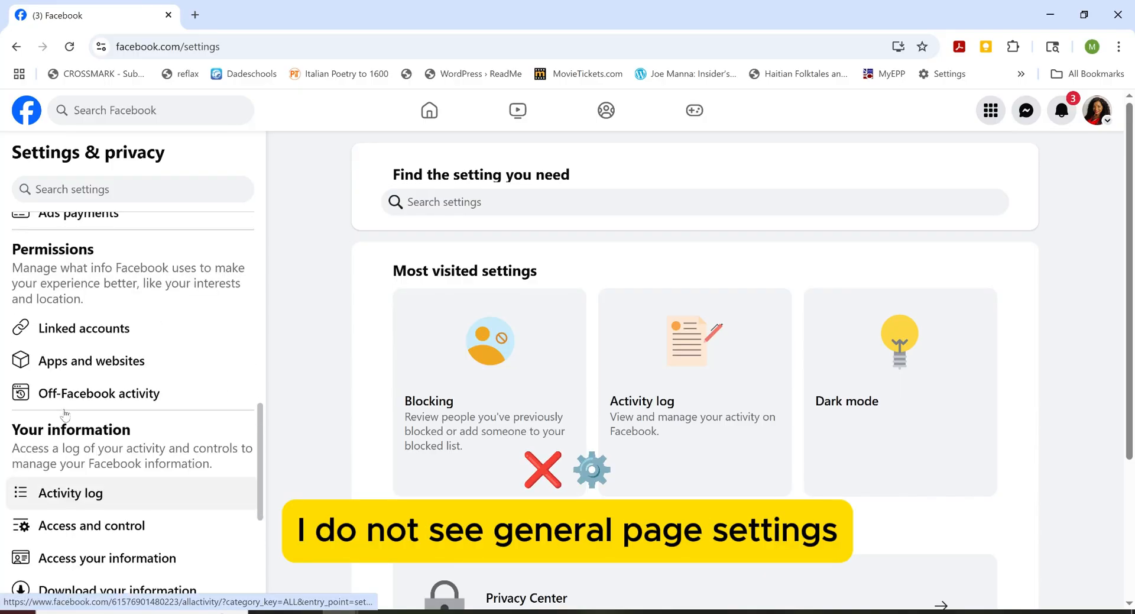
scroll(65, 409, up, 1)
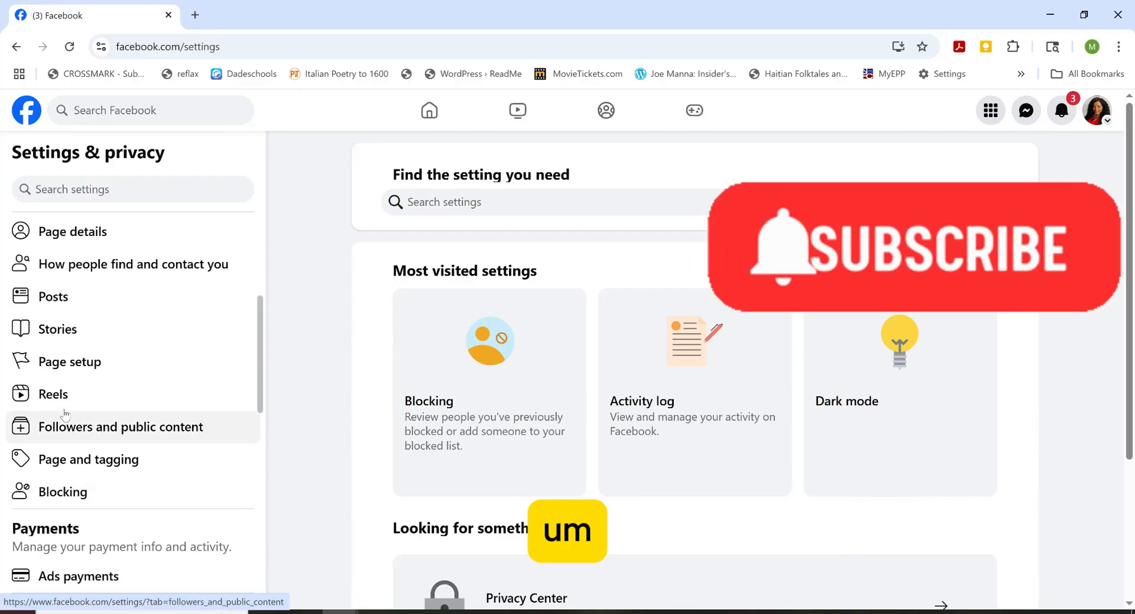
scroll(65, 414, up, 3)
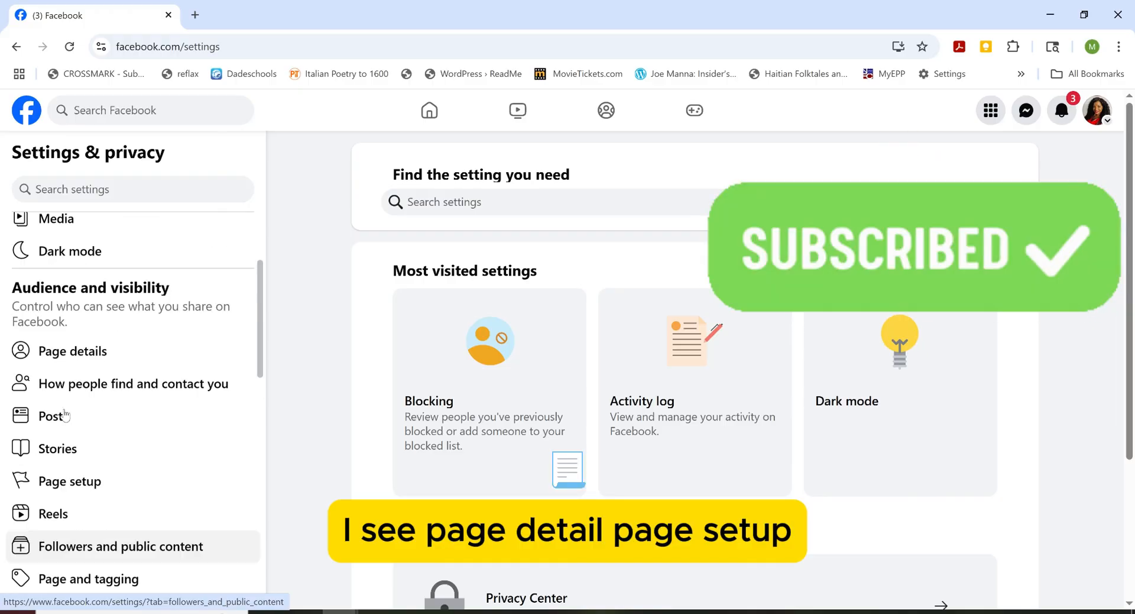
scroll(65, 414, up, 1)
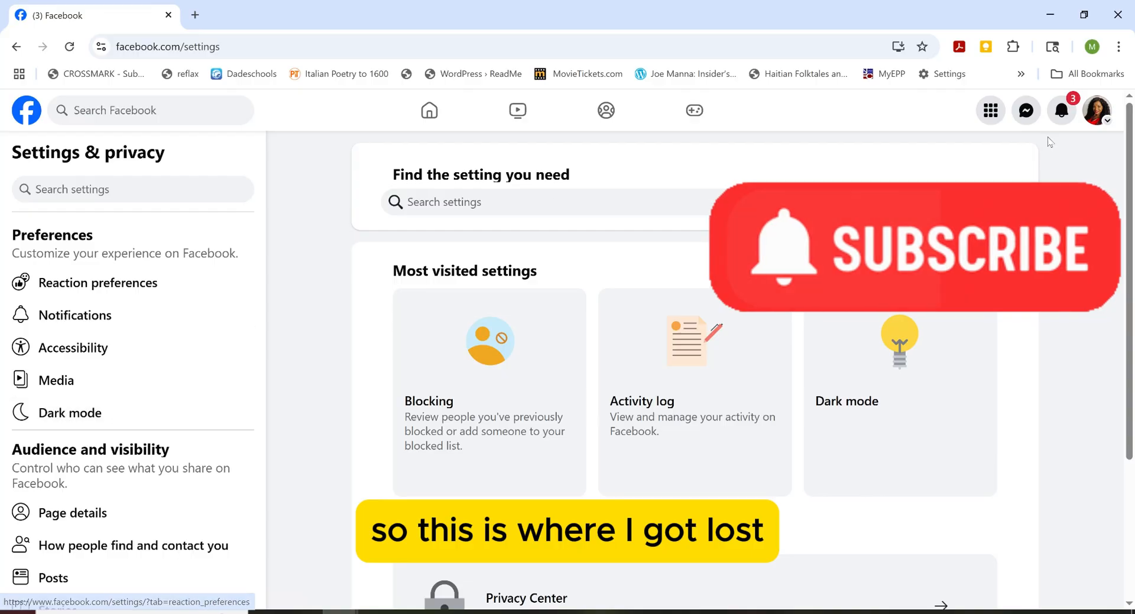
Check the account menu options and the main settings page for an option to change the page name.
click(1107, 123)
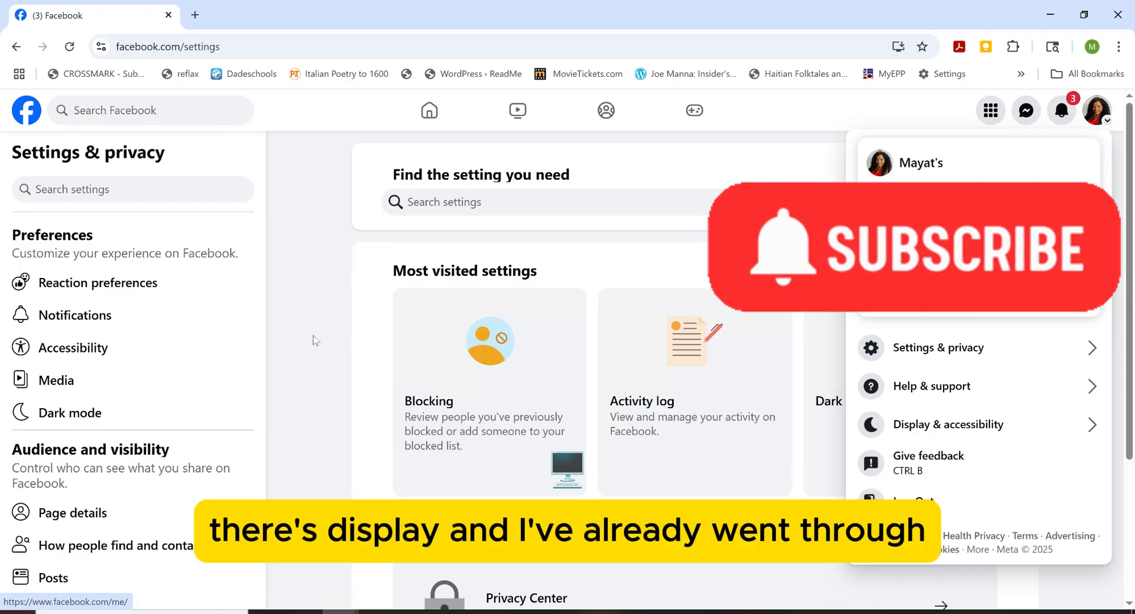
click(318, 333)
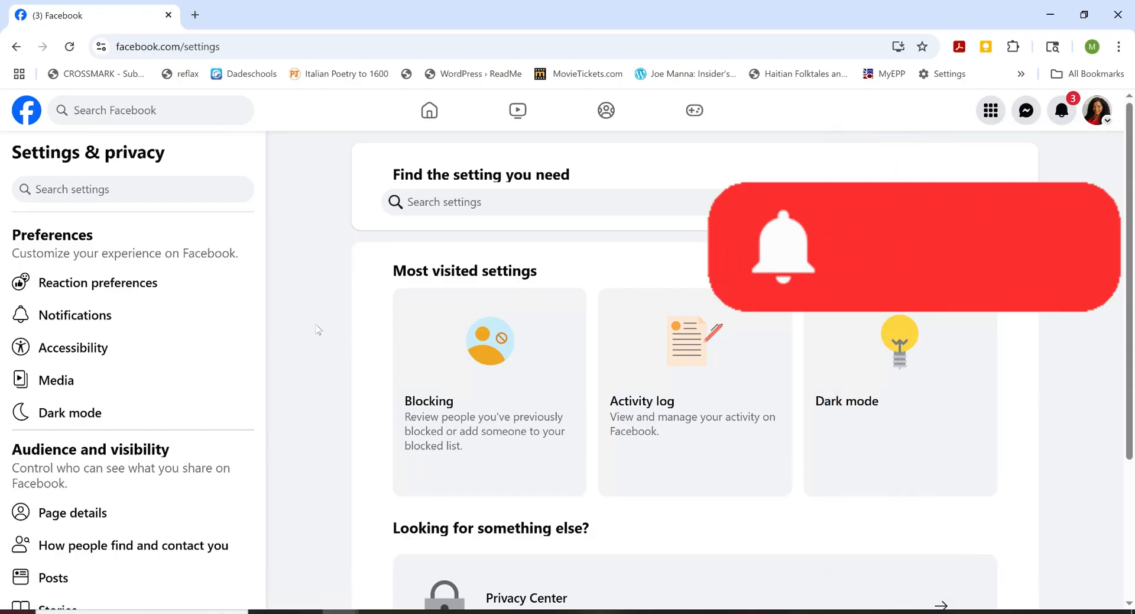
scroll(451, 226, down, 3)
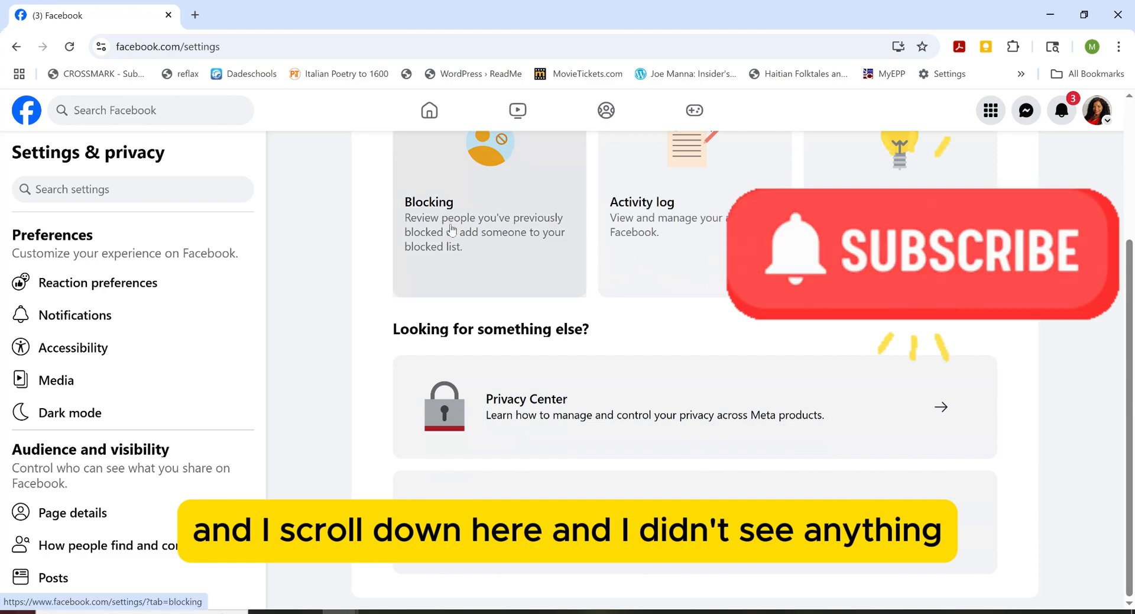
scroll(453, 233, up, 3)
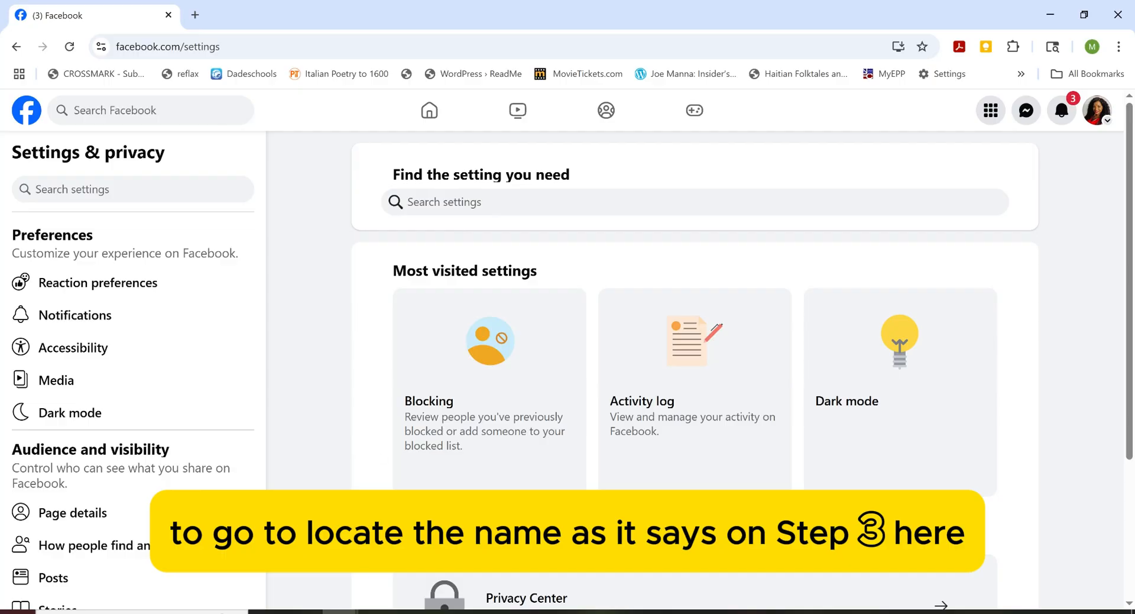
Return to the Google results window and highlight the "Find the Name Section:" heading in instruction 3.
click(341, 612)
click(231, 587)
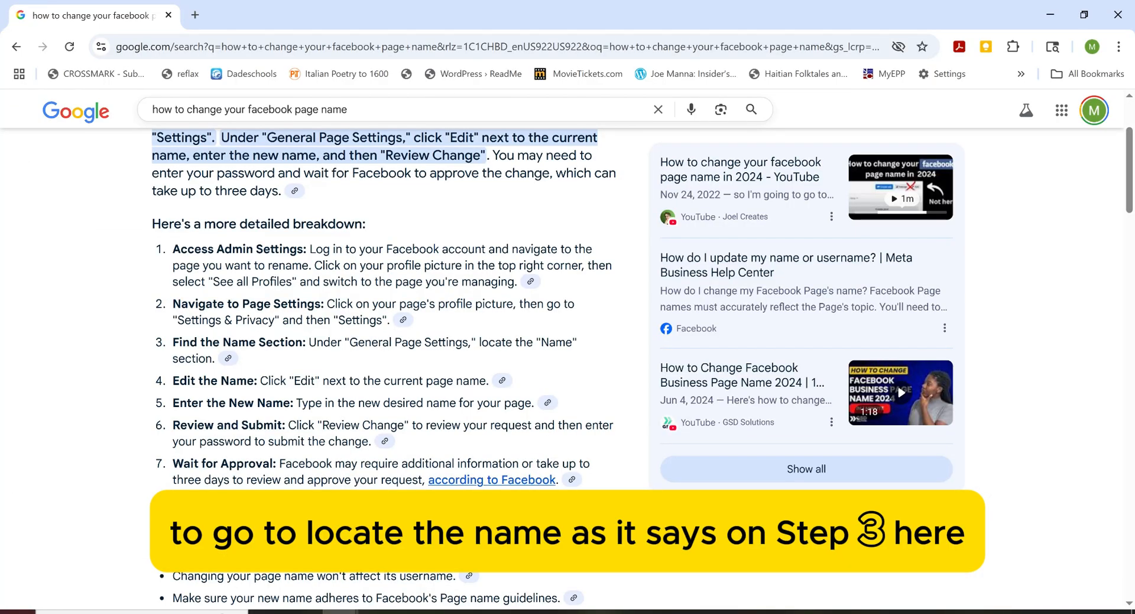
drag(169, 344, 311, 349)
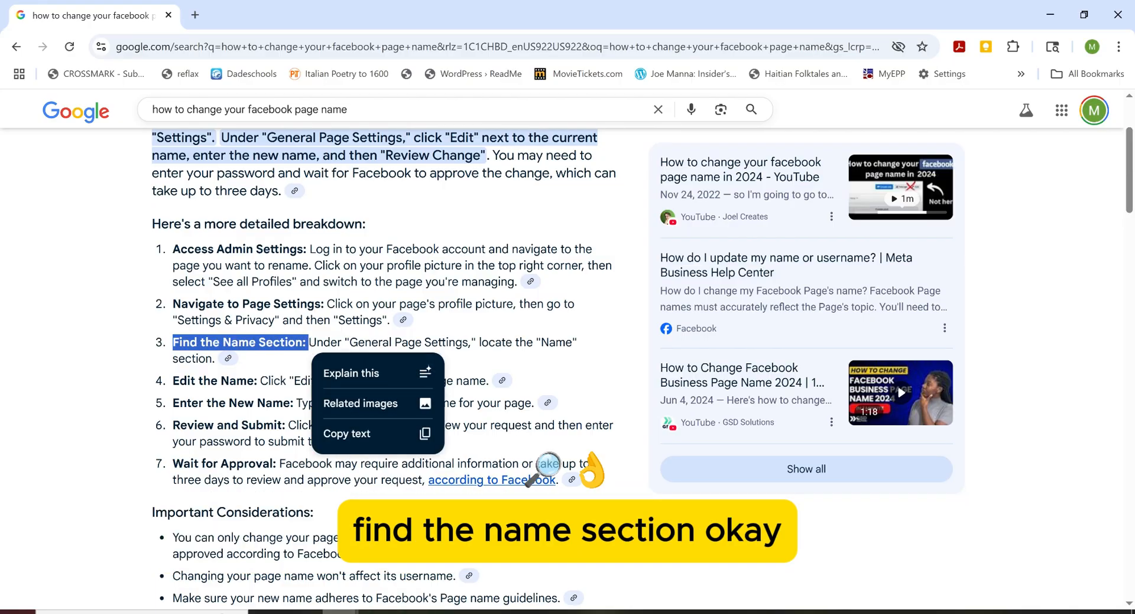
Switch back to the Facebook window and open Page setup under Audience and visibility.
click(340, 611)
click(379, 594)
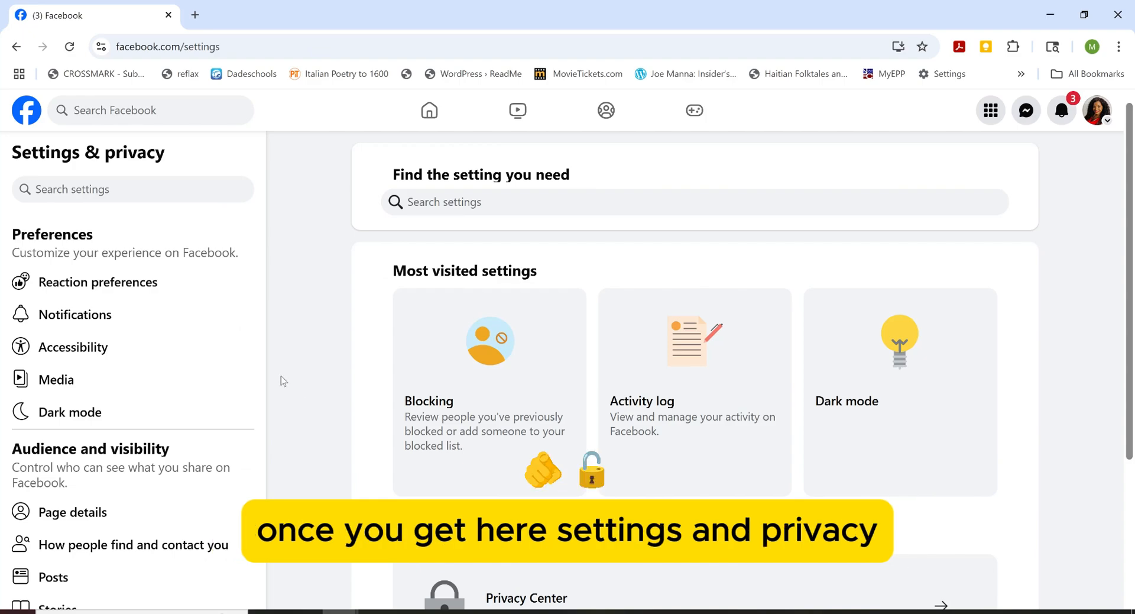
scroll(281, 380, down, 1)
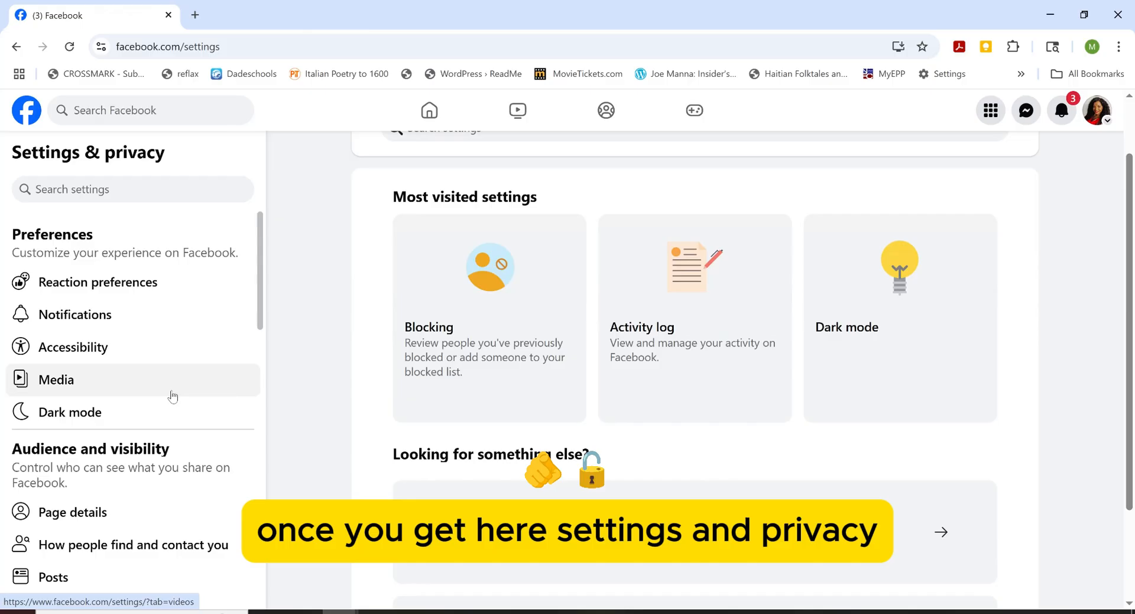
scroll(173, 395, down, 1)
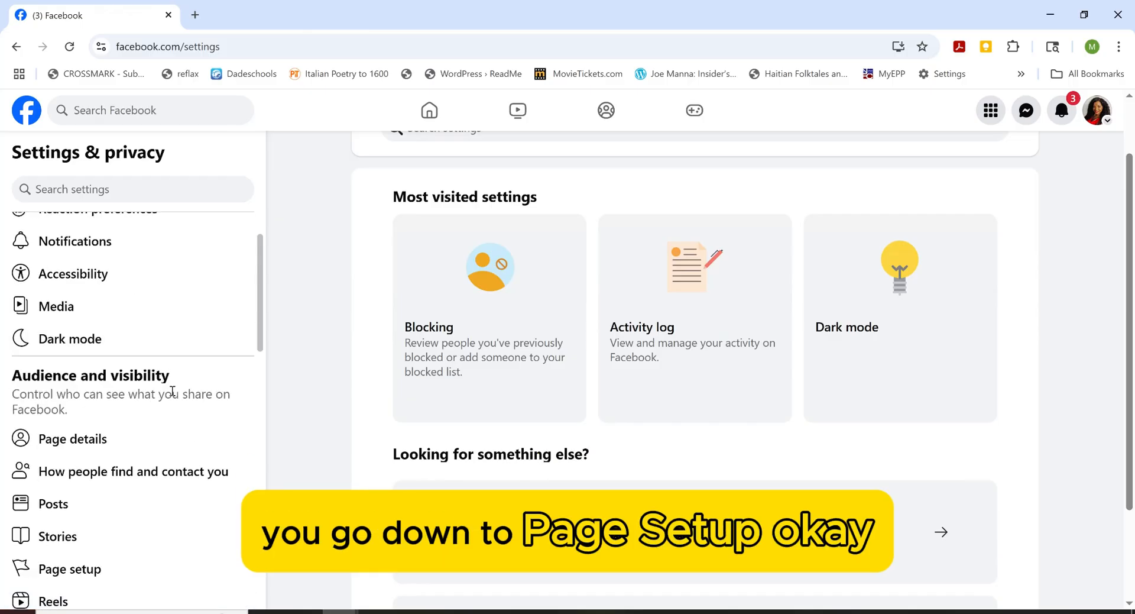
scroll(172, 391, down, 1)
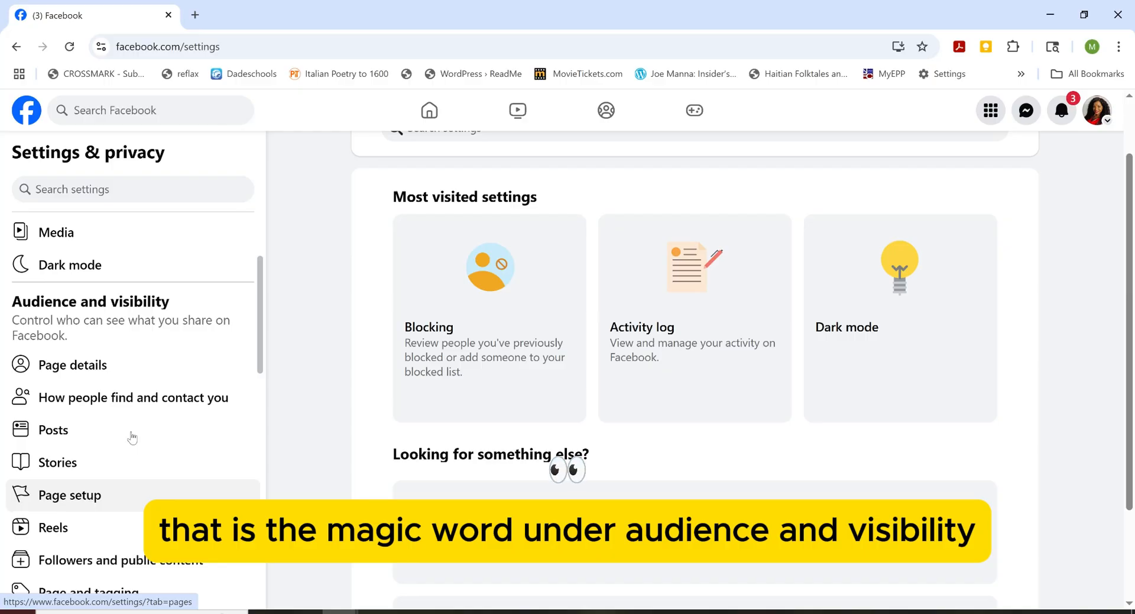
click(80, 498)
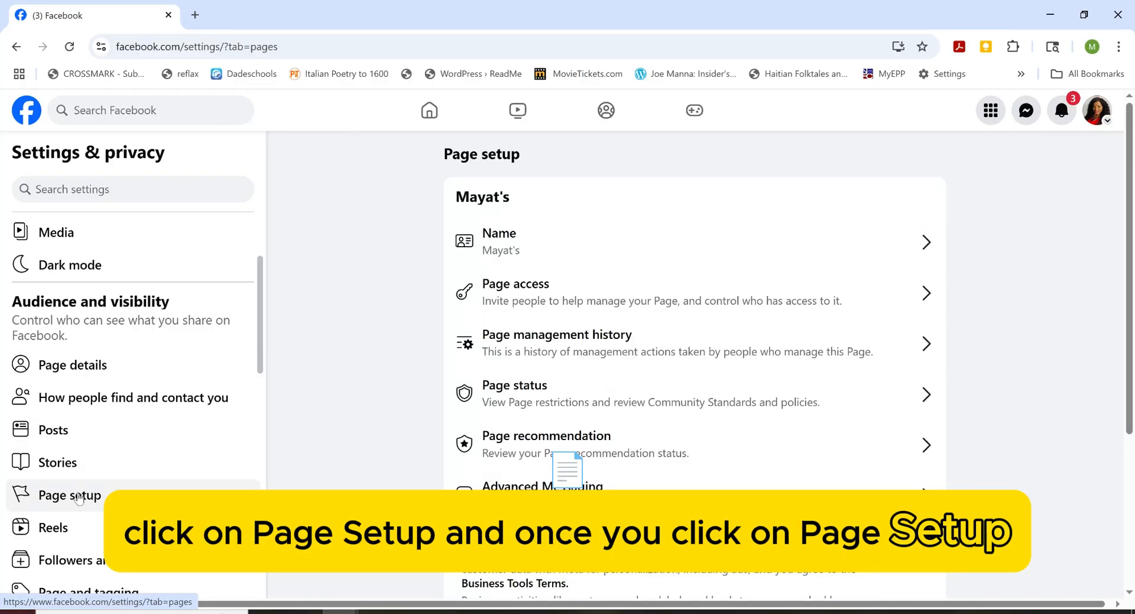
Open the page's Name setting from Page setup and open the name for editing in General Page settings.
click(555, 253)
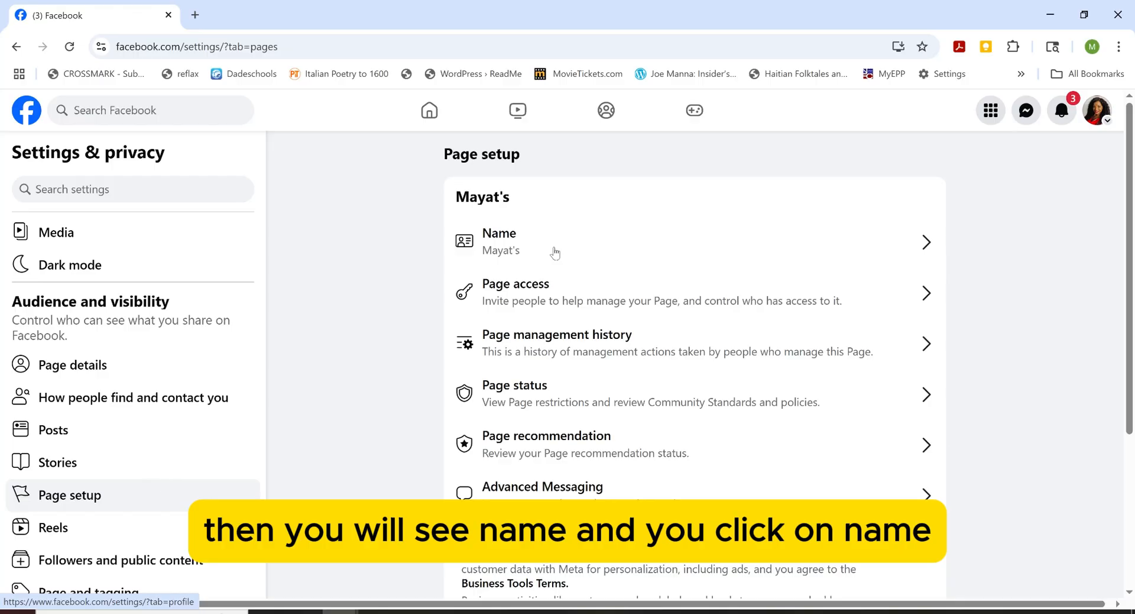
click(926, 241)
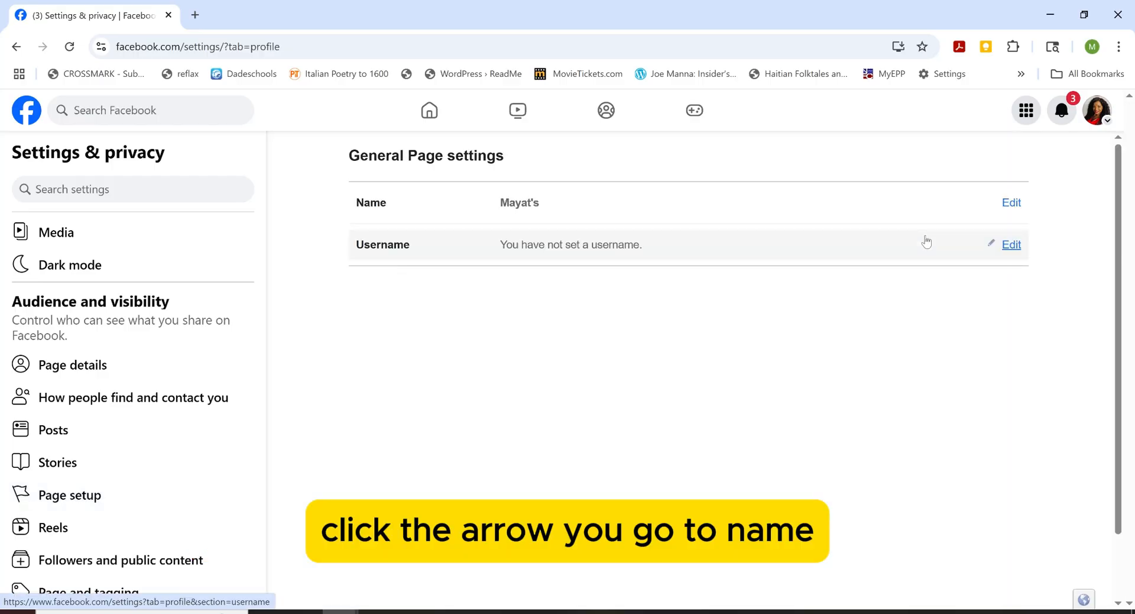
click(1012, 204)
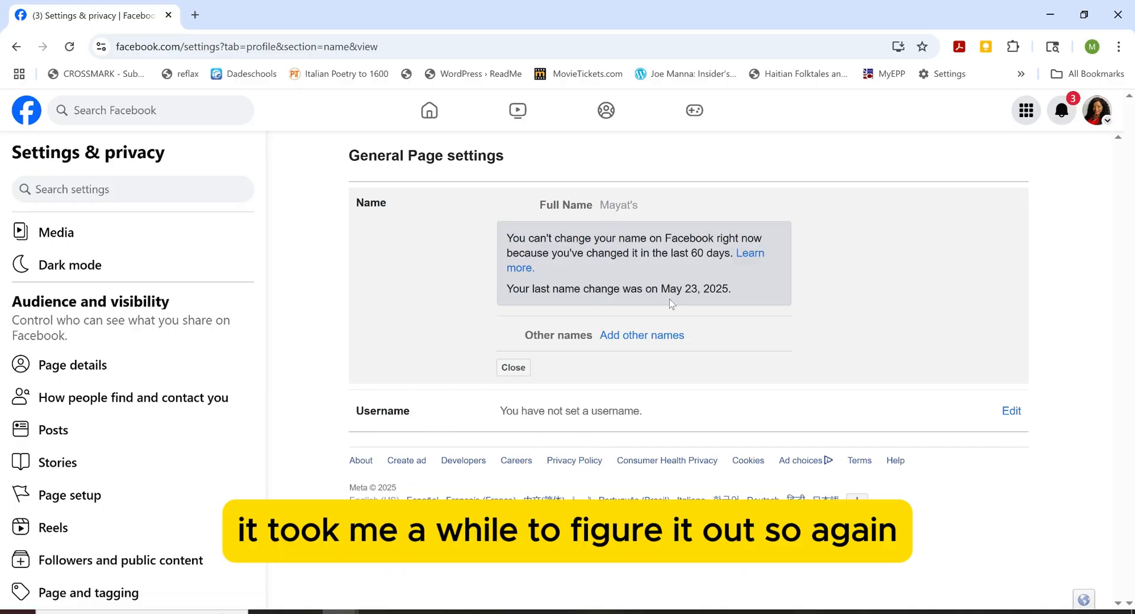
click(514, 368)
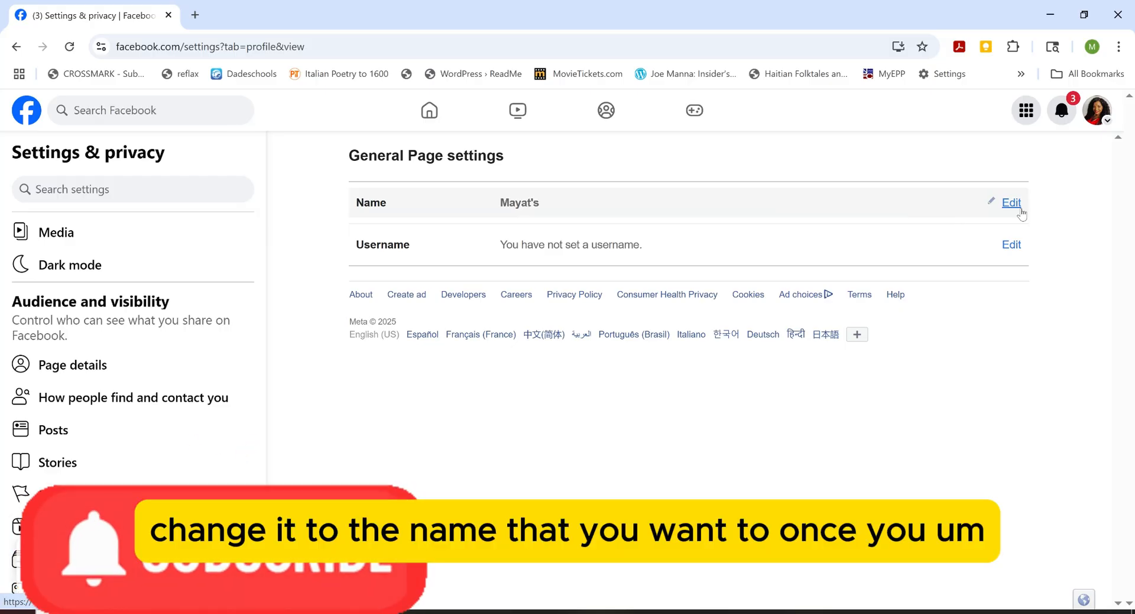
click(1021, 210)
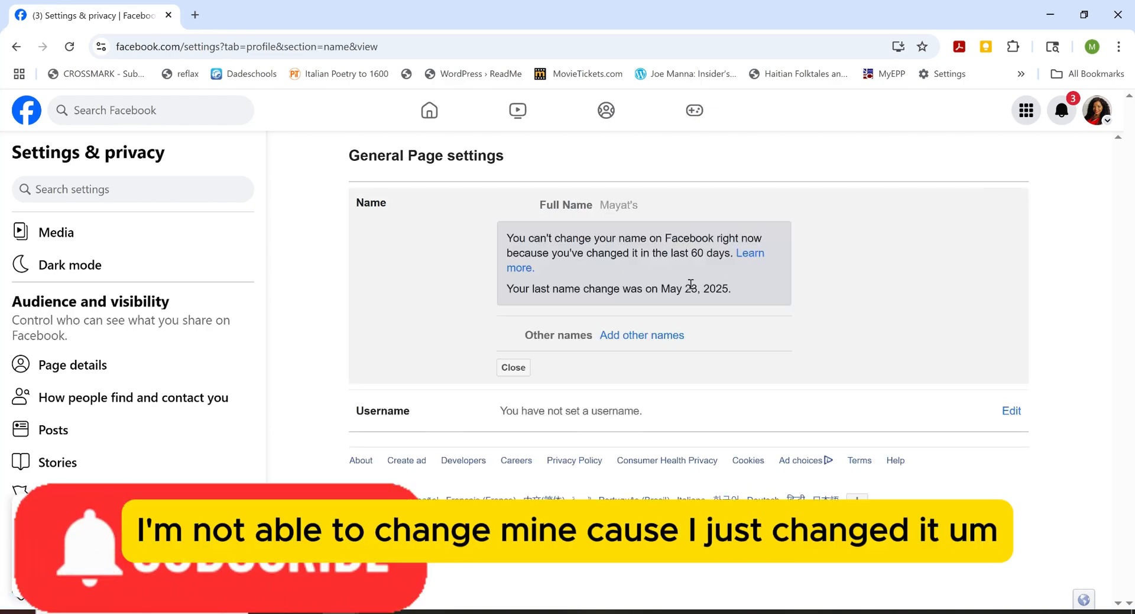